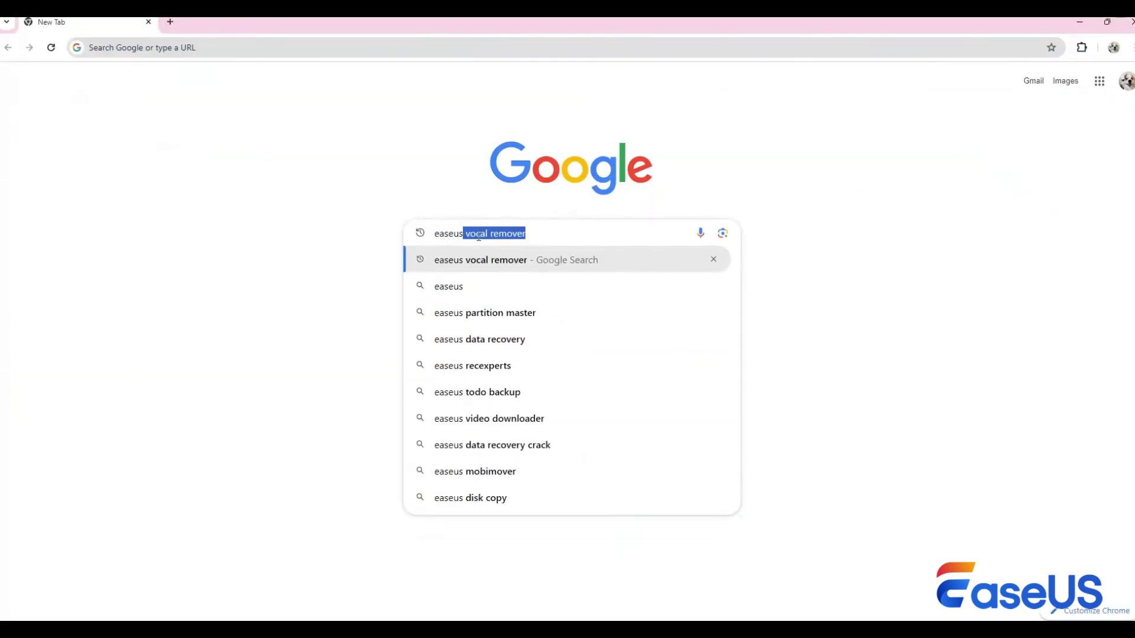
- Search Google for 'easeus vocal remover'
type("vocal remover")
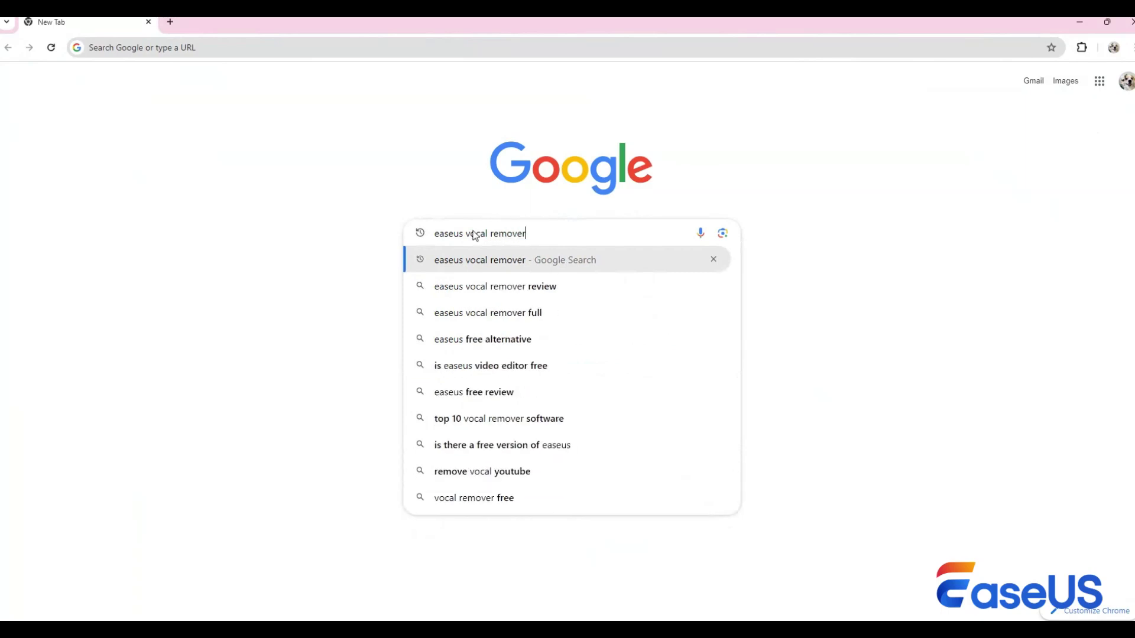
key("Return")
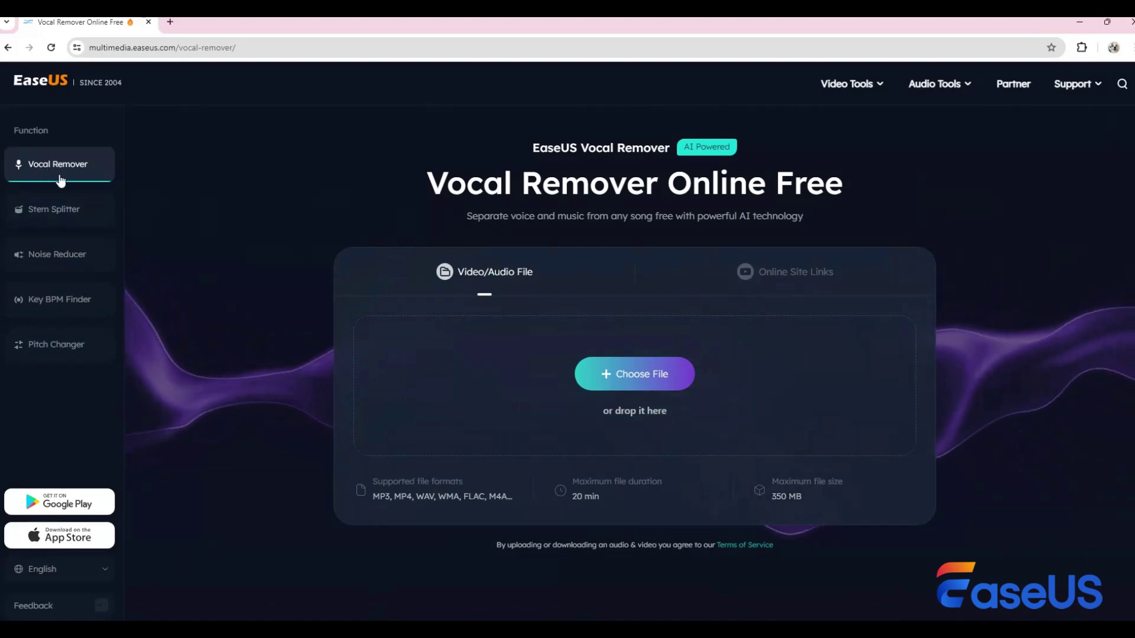
- Upload the Taylor Swift exile MP3 from the Desktop for vocal separation
left_click(660, 378)
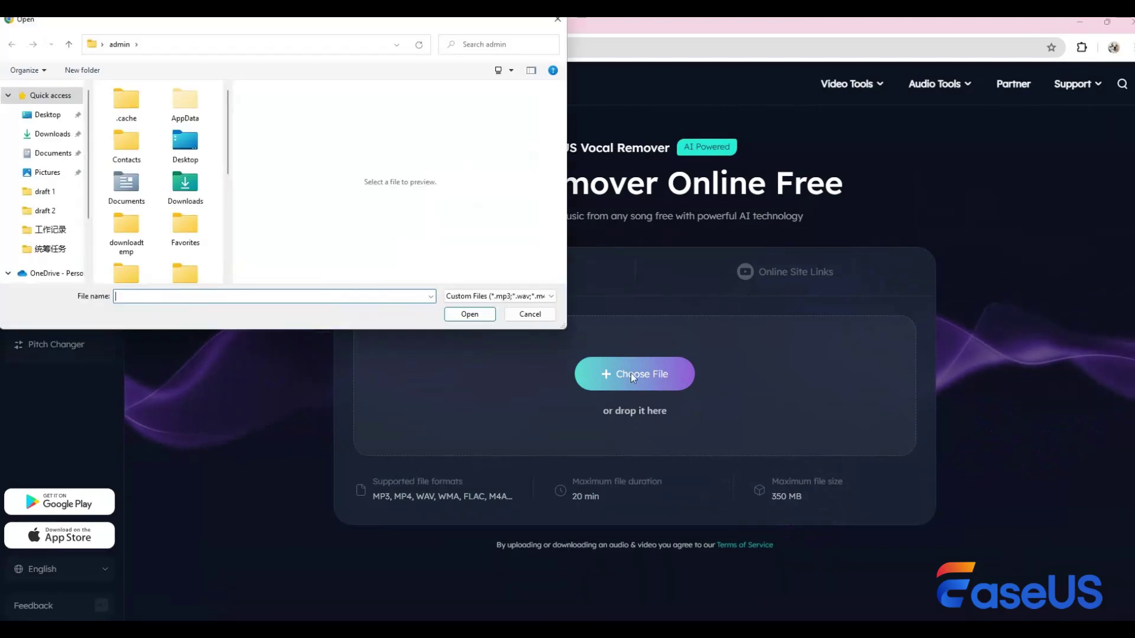
left_click(46, 114)
scroll(185, 213, "down", 5)
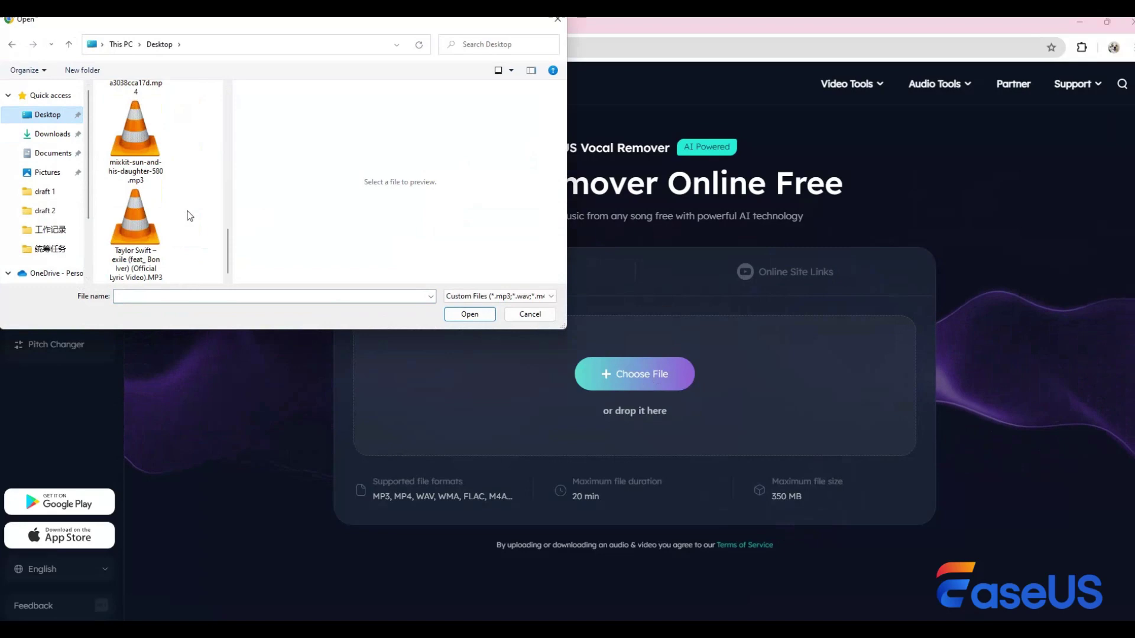
left_click(142, 234)
left_click(470, 315)
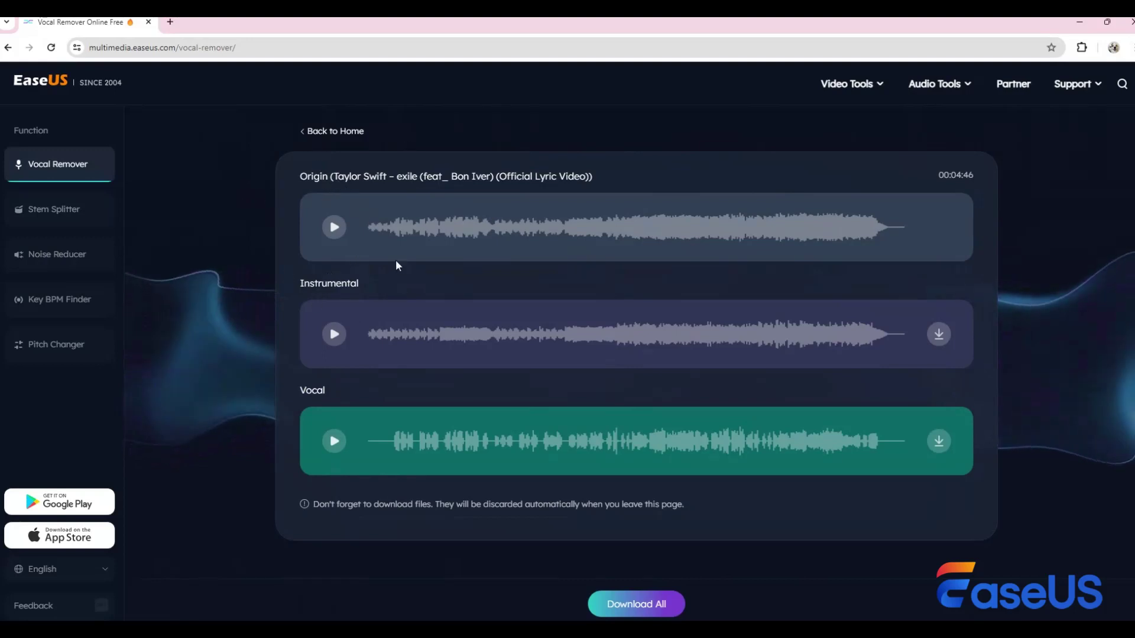
- Preview the Instrumental and Vocal tracks, then download the Vocal track as mp3
left_click(334, 334)
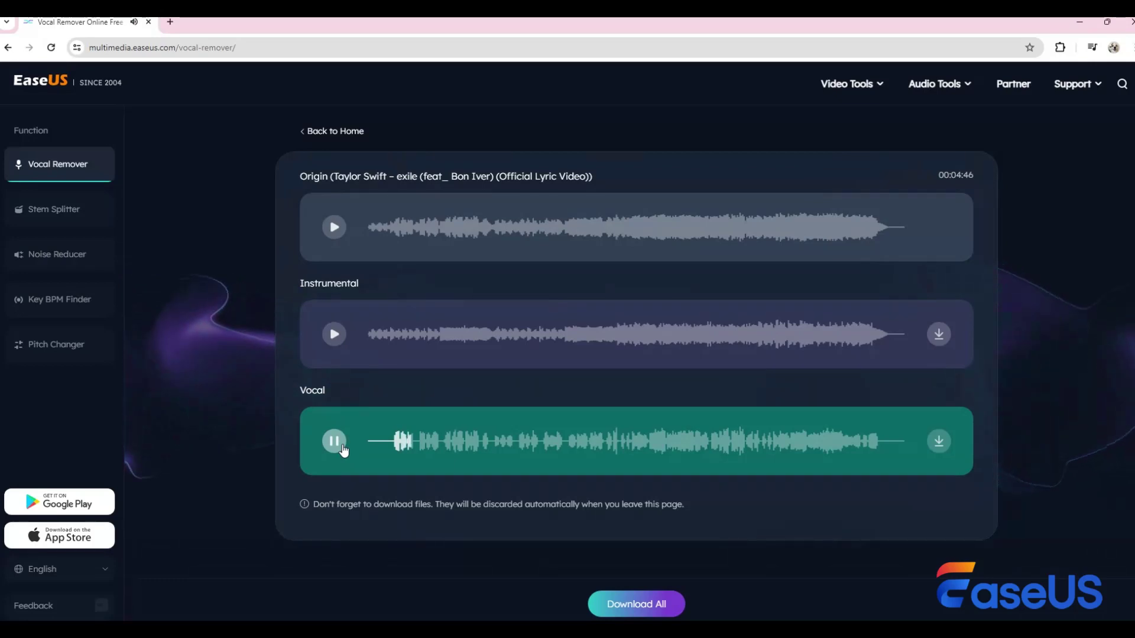
left_click(334, 442)
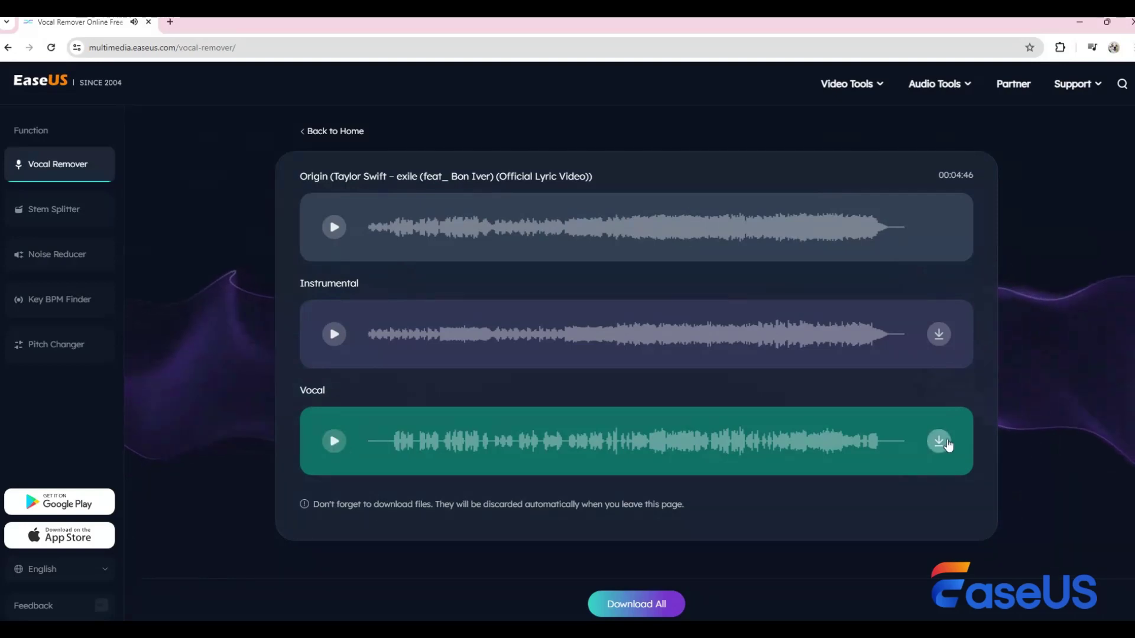
left_click(946, 442)
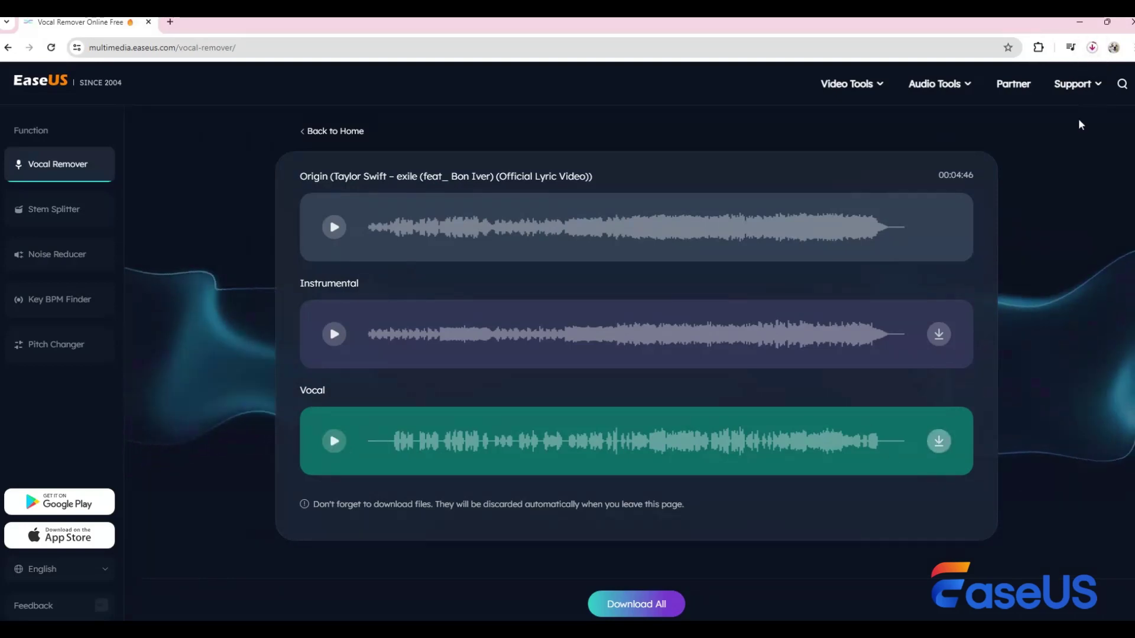
- Confirm the Vocal mp3 download finished, then go to the Stem Splitter tool
left_click(1093, 48)
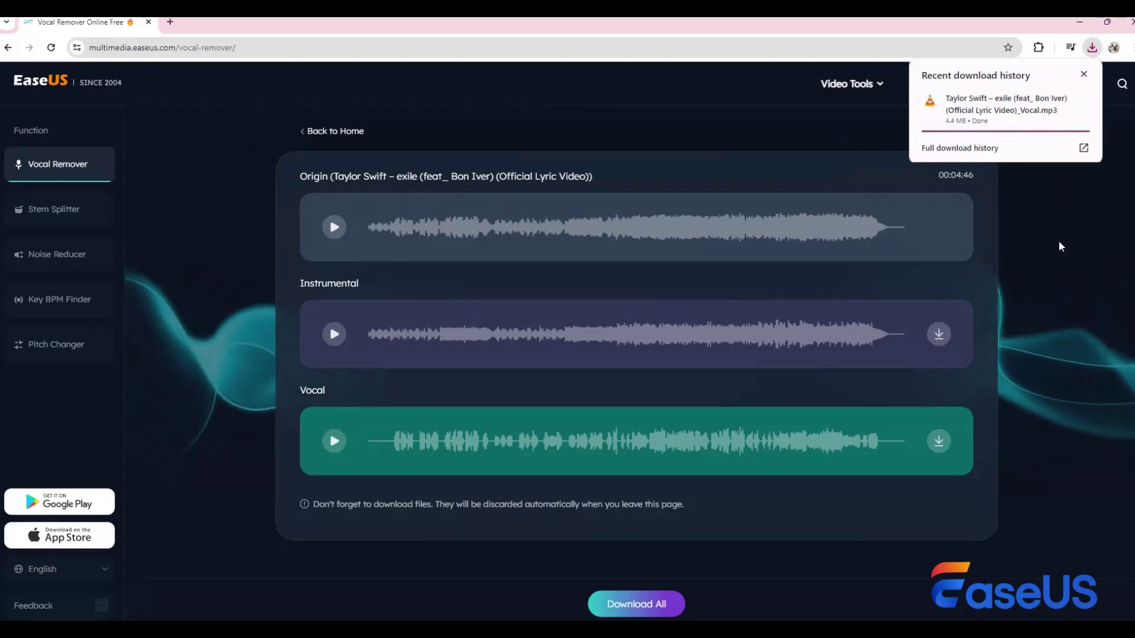
left_click(1095, 274)
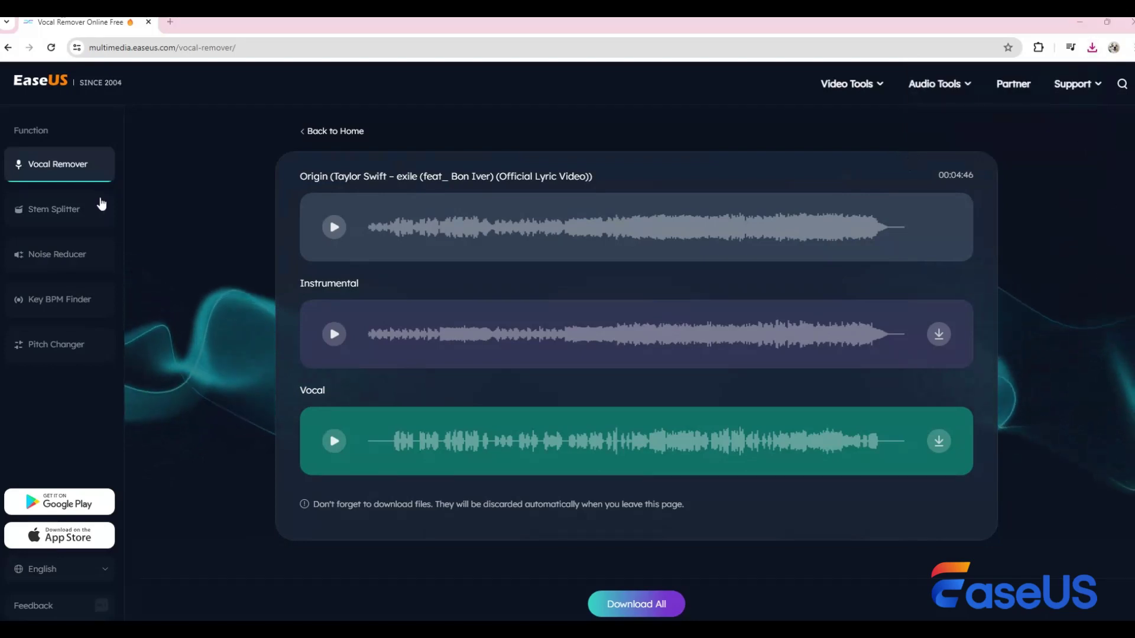
left_click(70, 210)
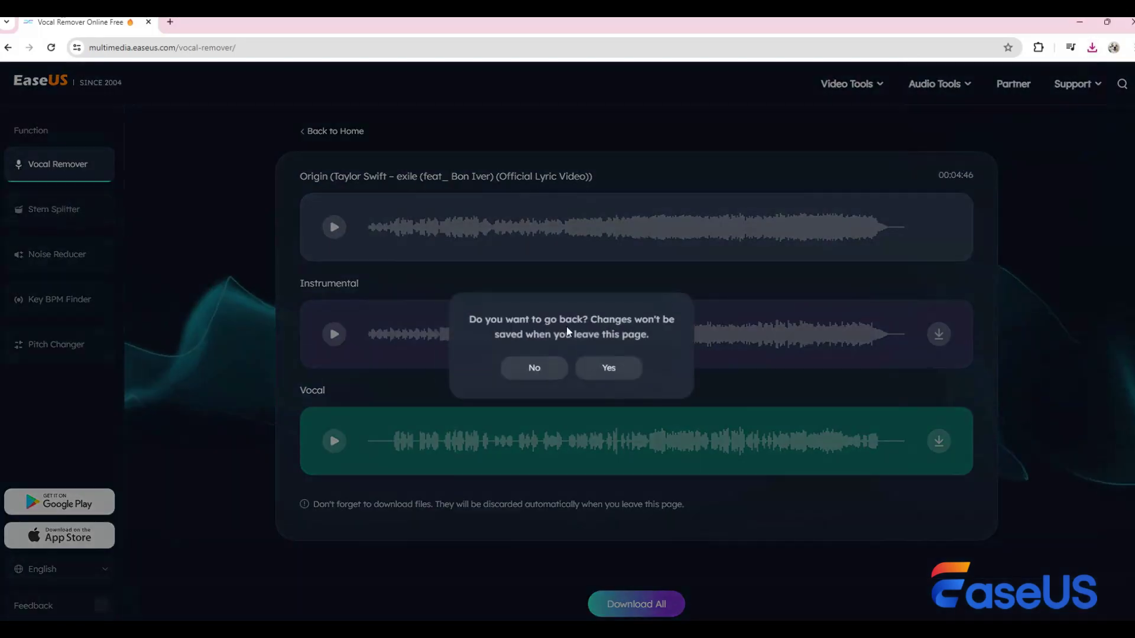
- Leave the vocal results and upload the Taylor Swift exile MP3 for drum separation
left_click(609, 369)
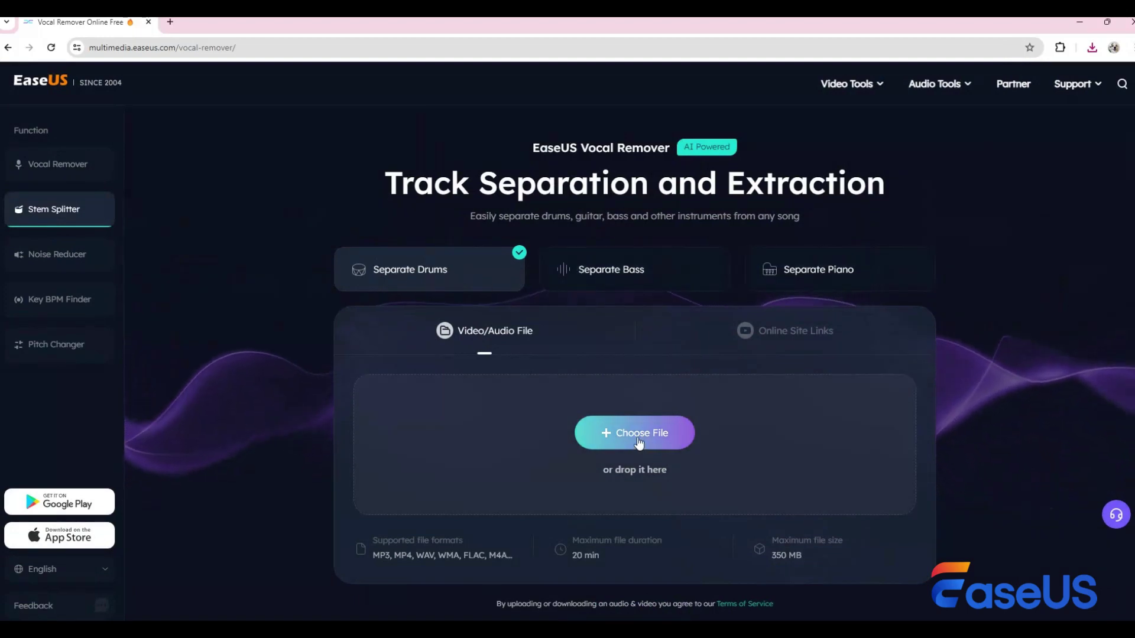
left_click(641, 443)
scroll(137, 273, "down", 3)
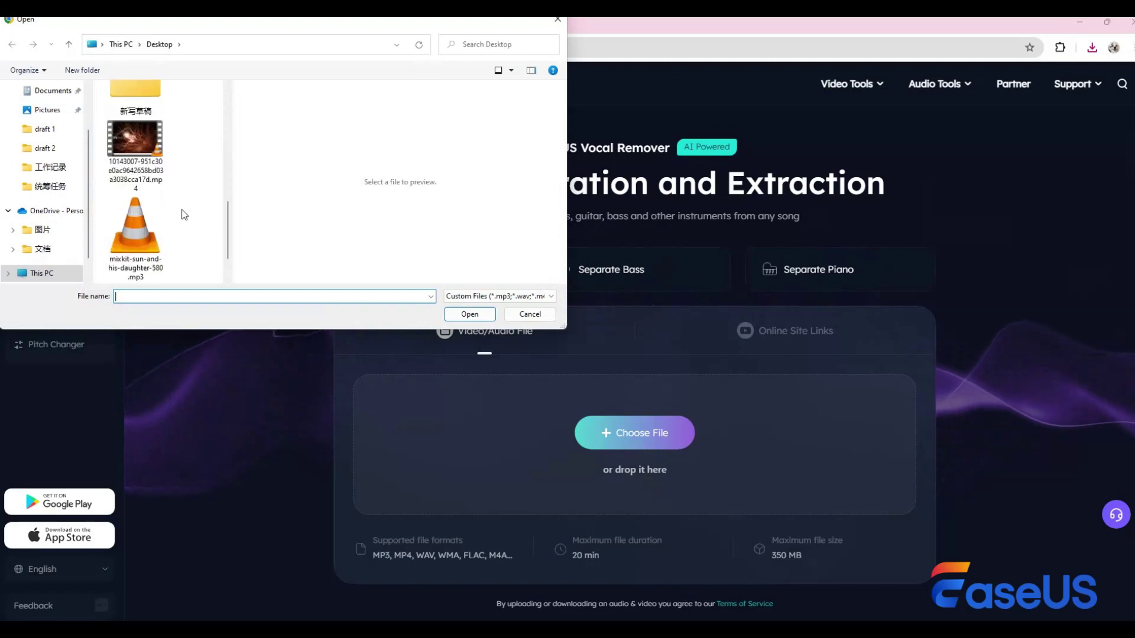
left_click(130, 233)
scroll(130, 232, "down", 1)
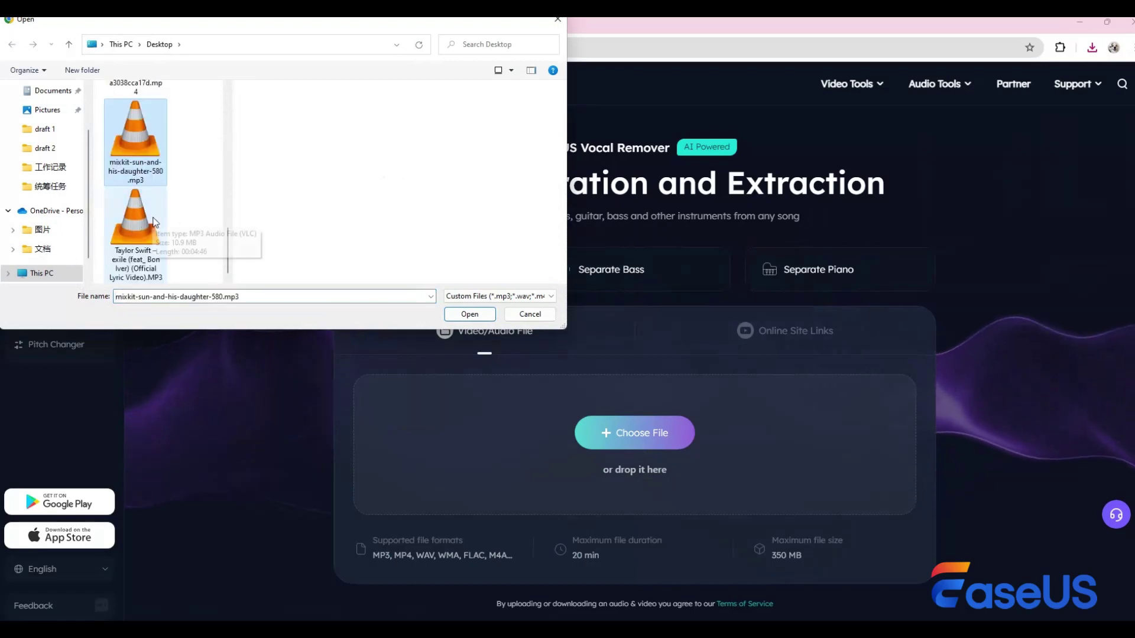
left_click(130, 232)
left_click(469, 315)
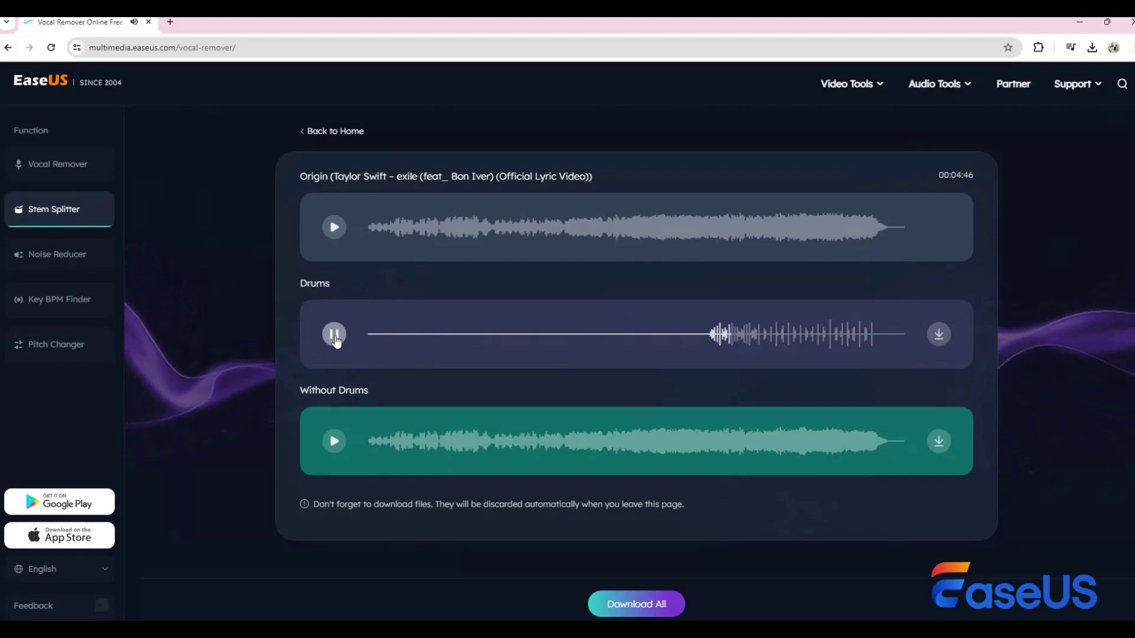
- Preview the Without Drums track from a later point, then stop playback
left_click(335, 441)
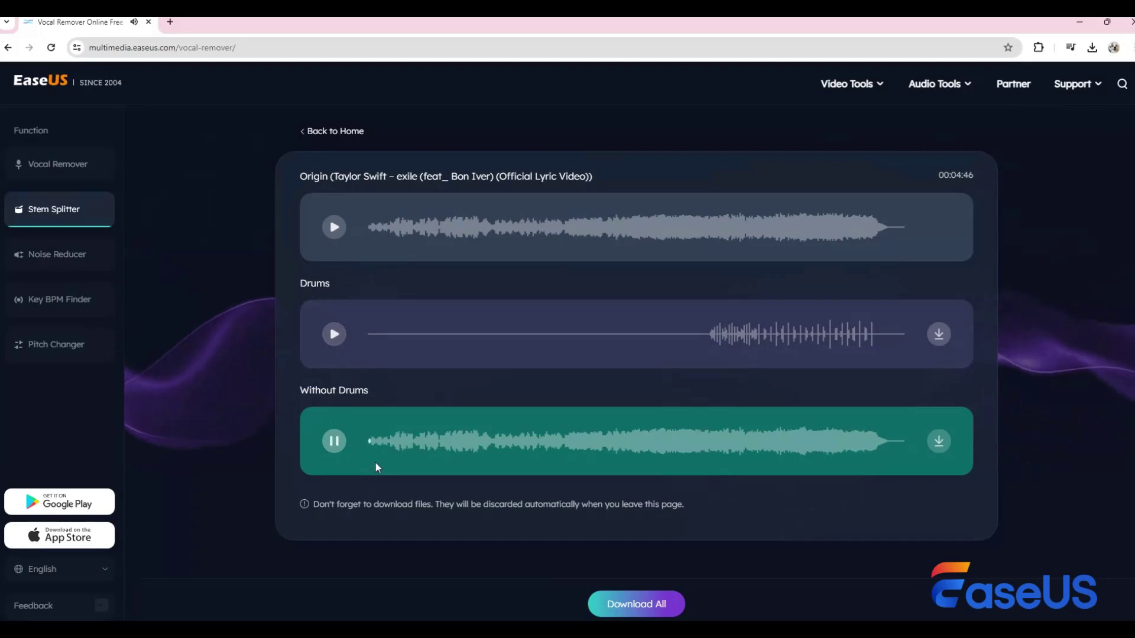
left_click(725, 444)
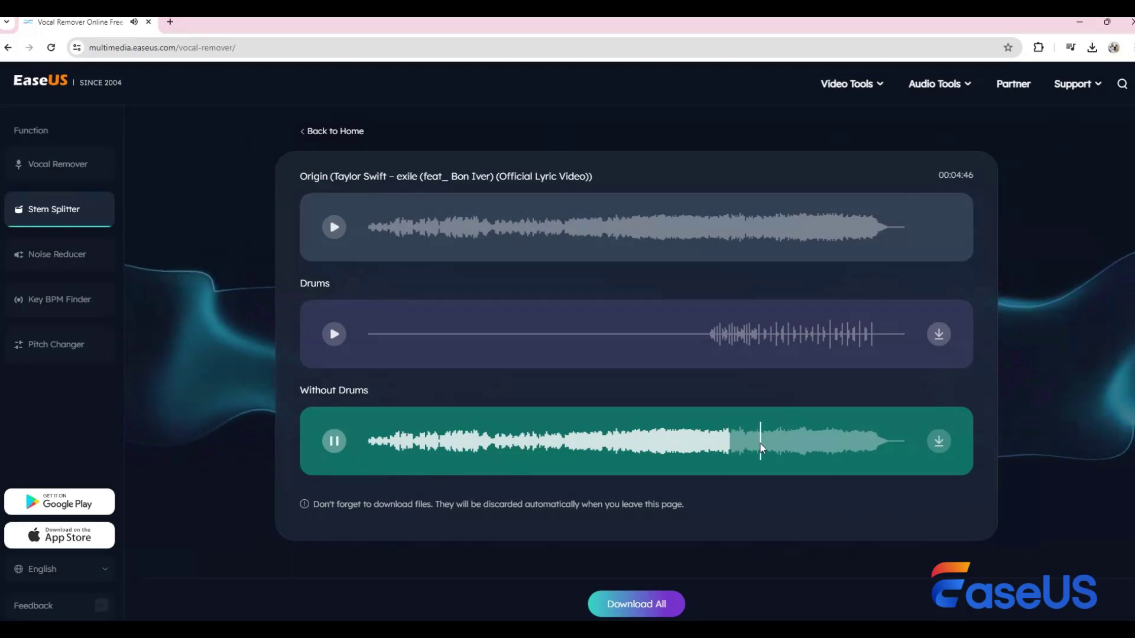
left_click(335, 444)
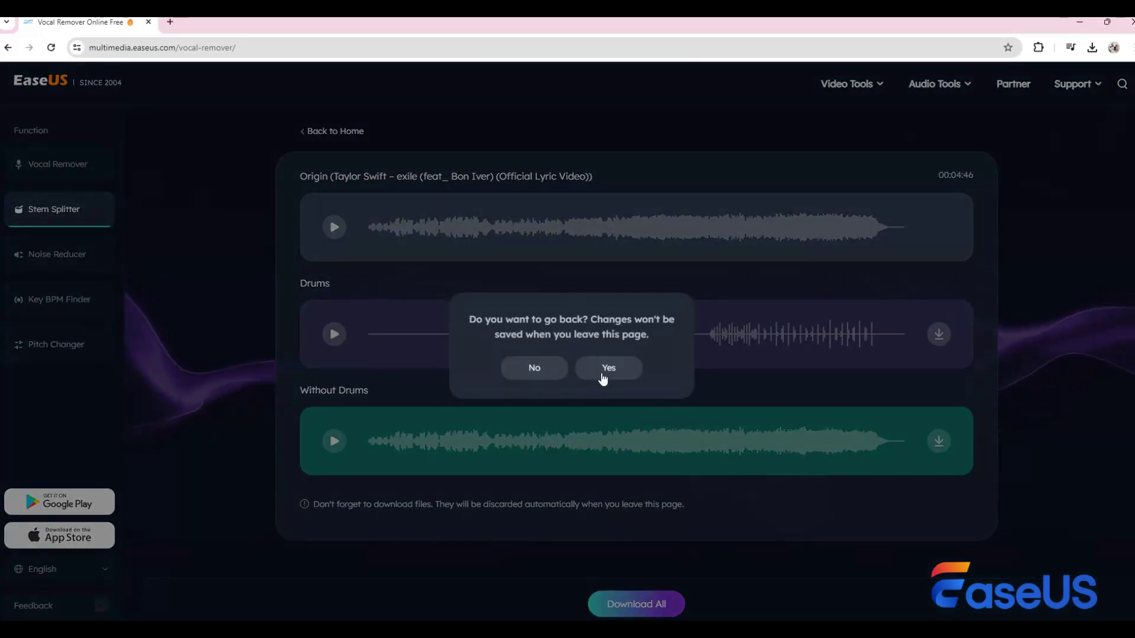
- Leave the drums results, choose Separate Bass and upload the Taylor Swift exile MP3
left_click(603, 378)
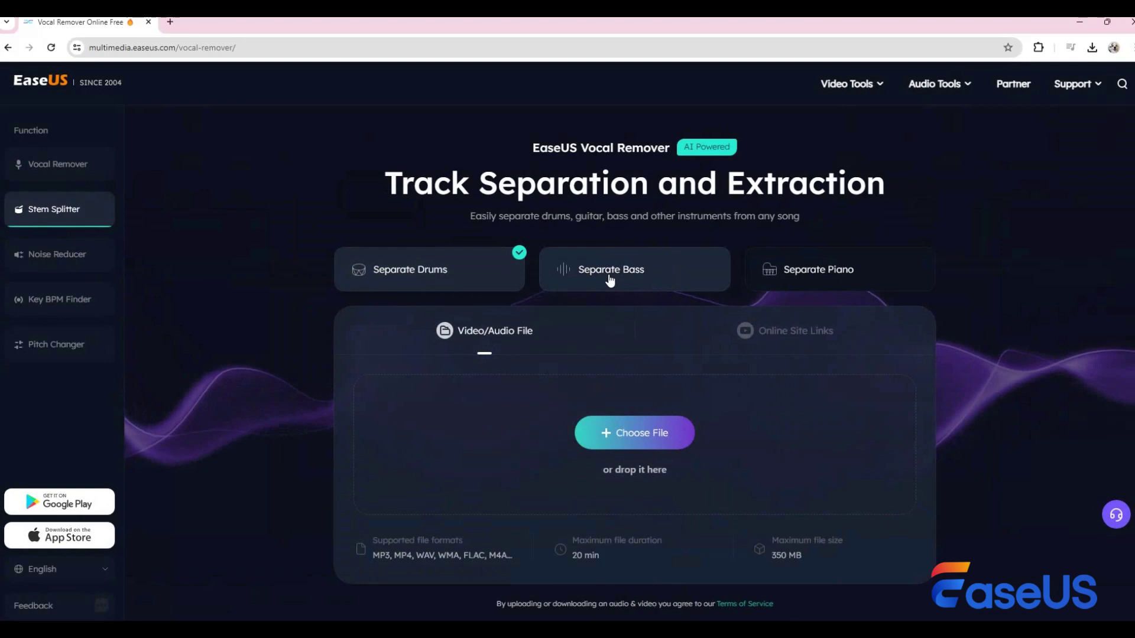
left_click(610, 281)
left_click(615, 433)
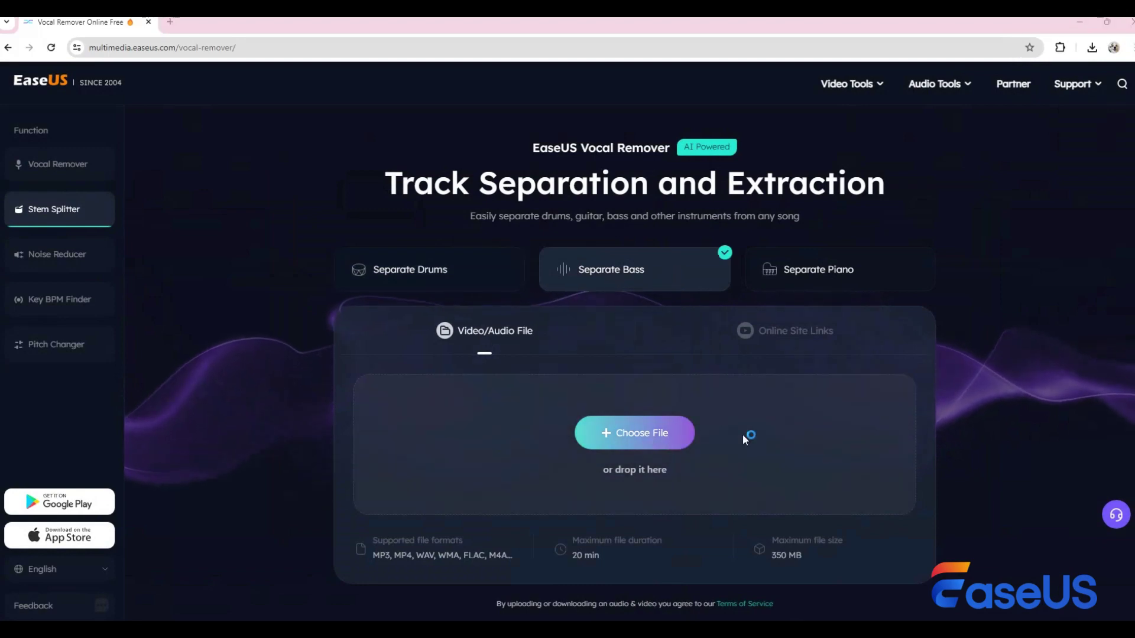
scroll(189, 231, "down", 5)
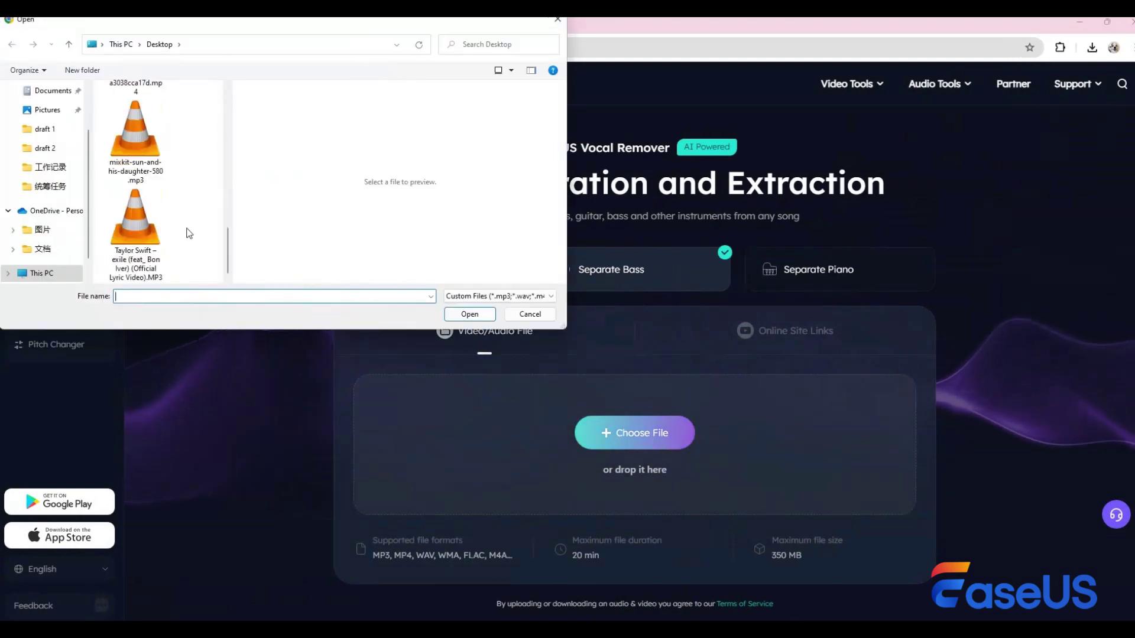
double_click(136, 230)
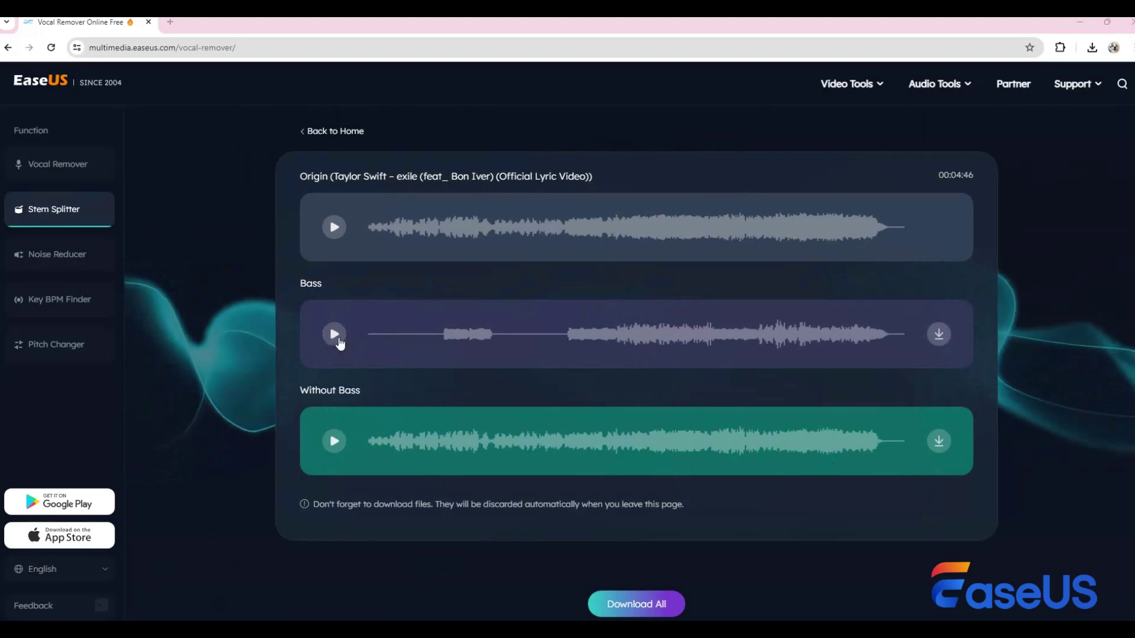
- Preview the Bass and Without Bass tracks from later points, then head back home
left_click(334, 335)
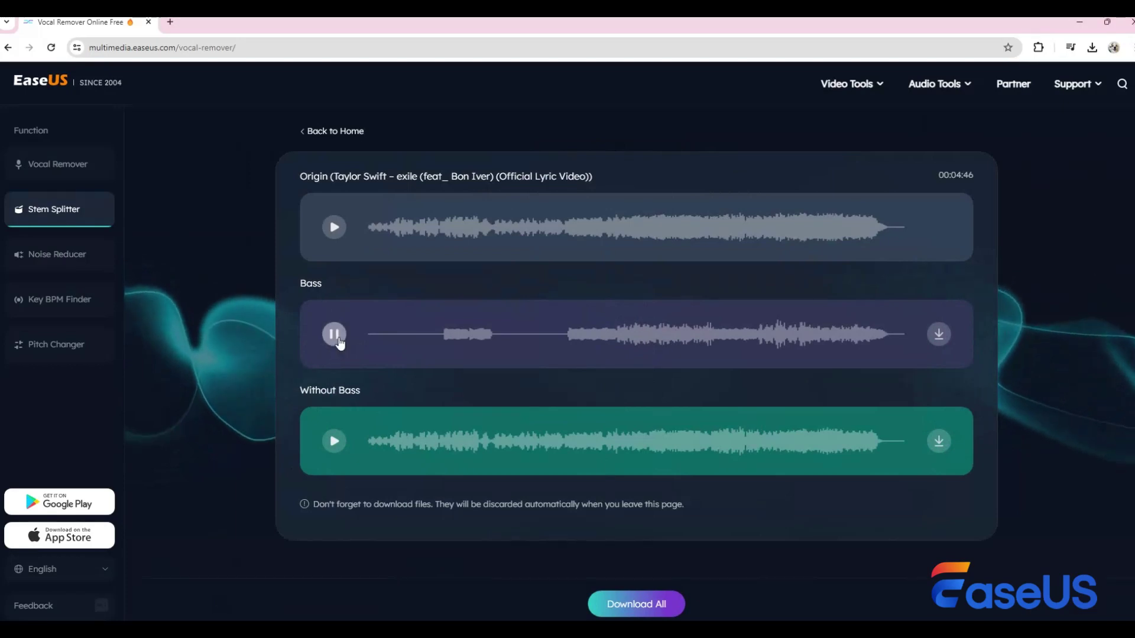
left_click(447, 335)
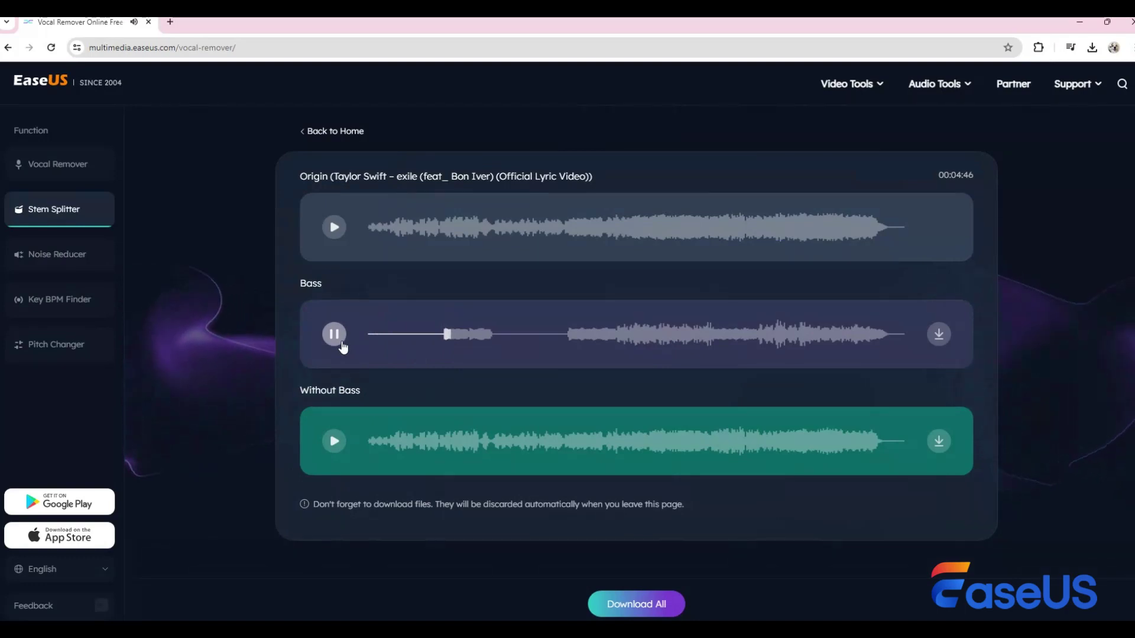
left_click(452, 440)
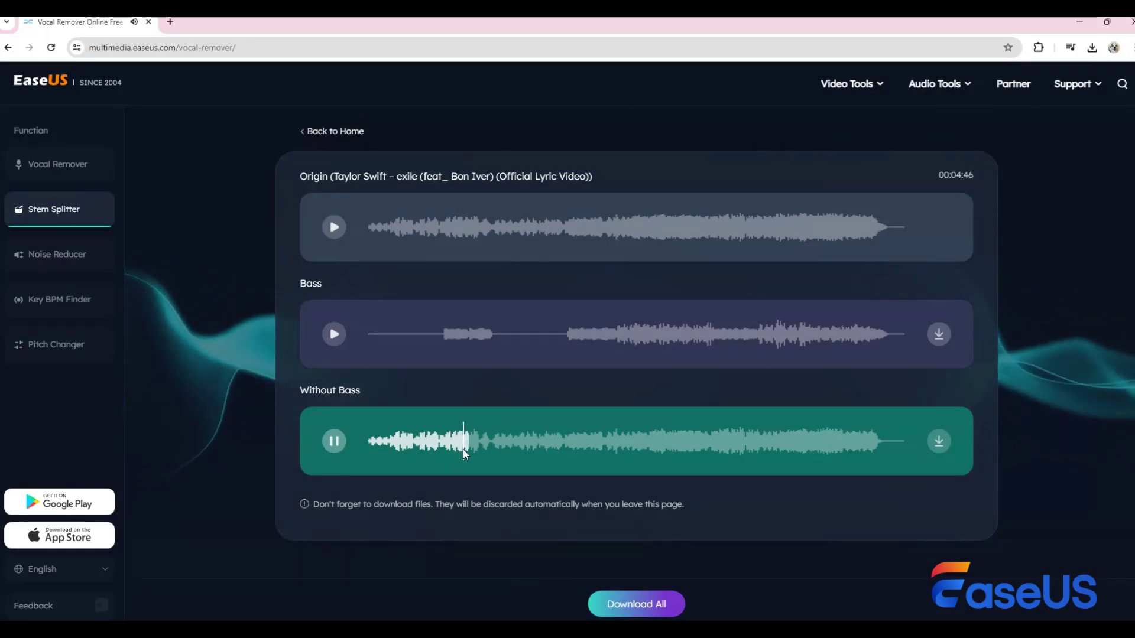
left_click(332, 437)
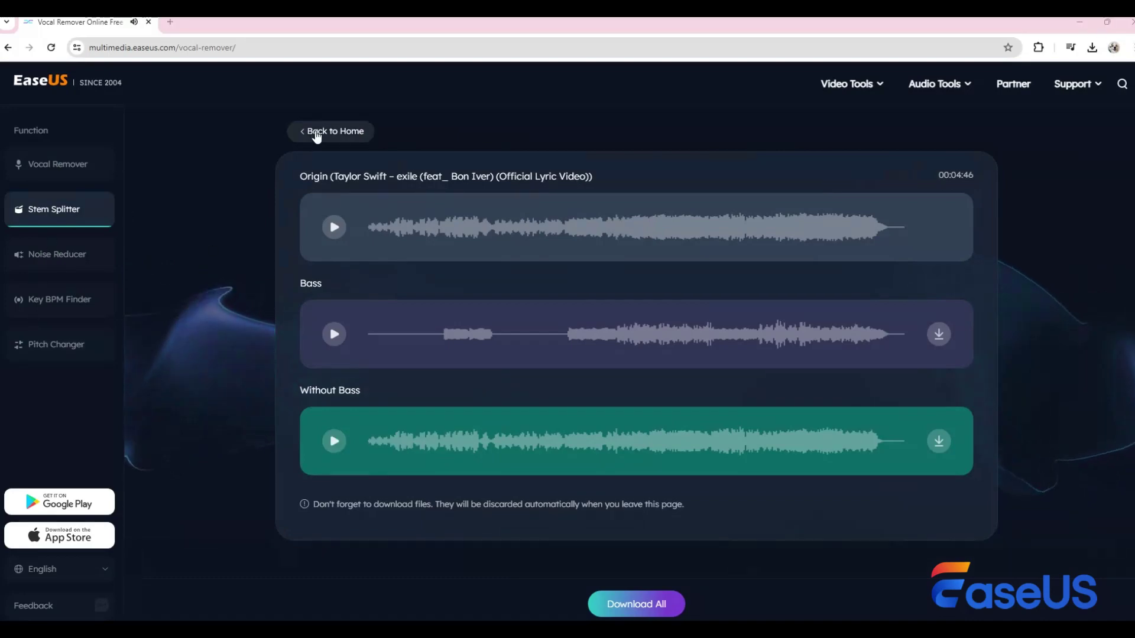
left_click(314, 132)
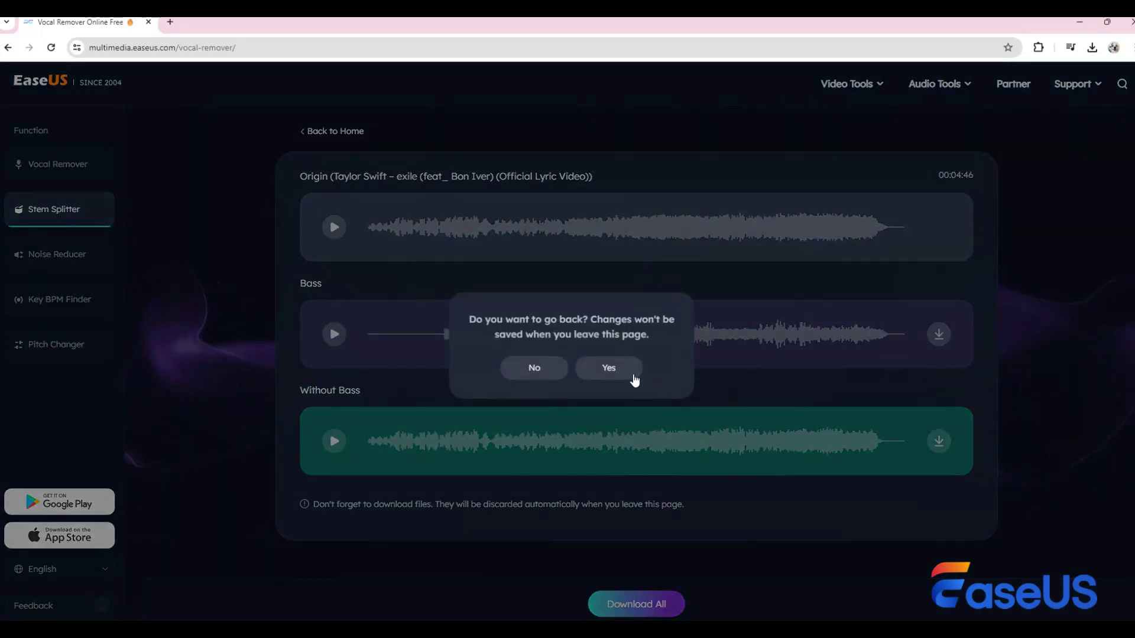
- Leave the bass results, choose Separate Piano and upload the Taylor Swift exile MP3
left_click(631, 378)
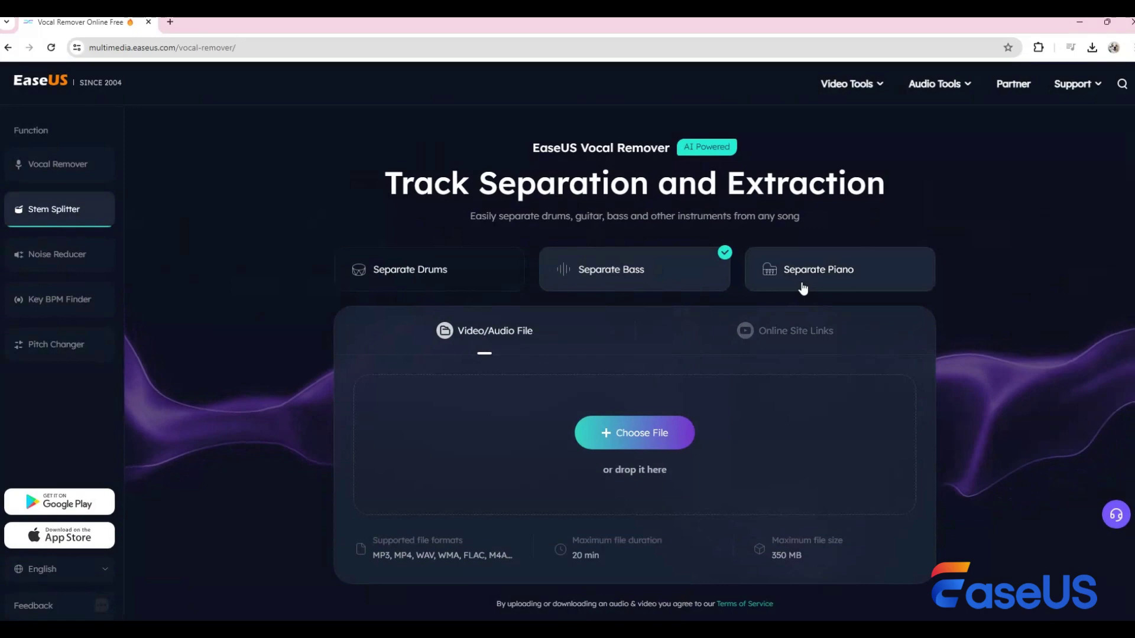
left_click(802, 289)
left_click(650, 433)
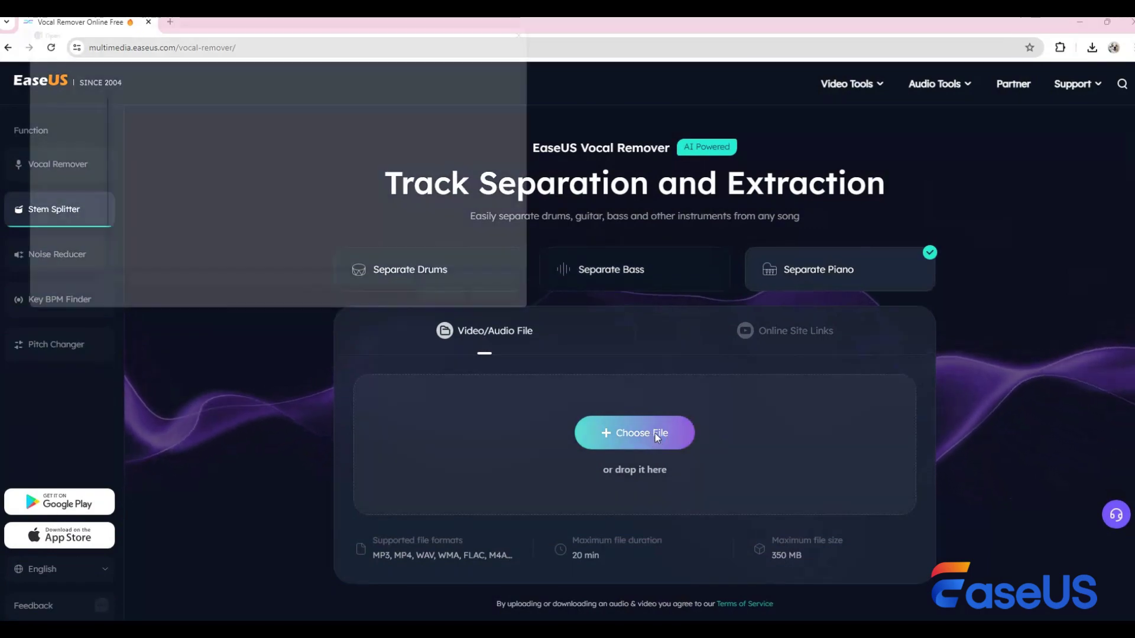
scroll(161, 194, "down", 5)
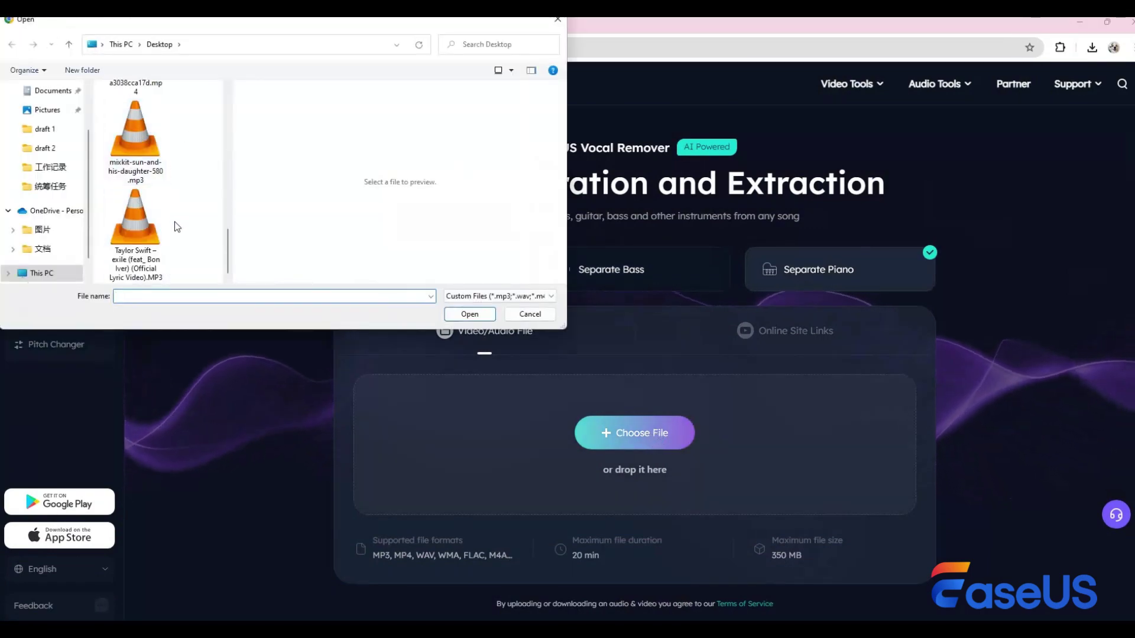
double_click(131, 235)
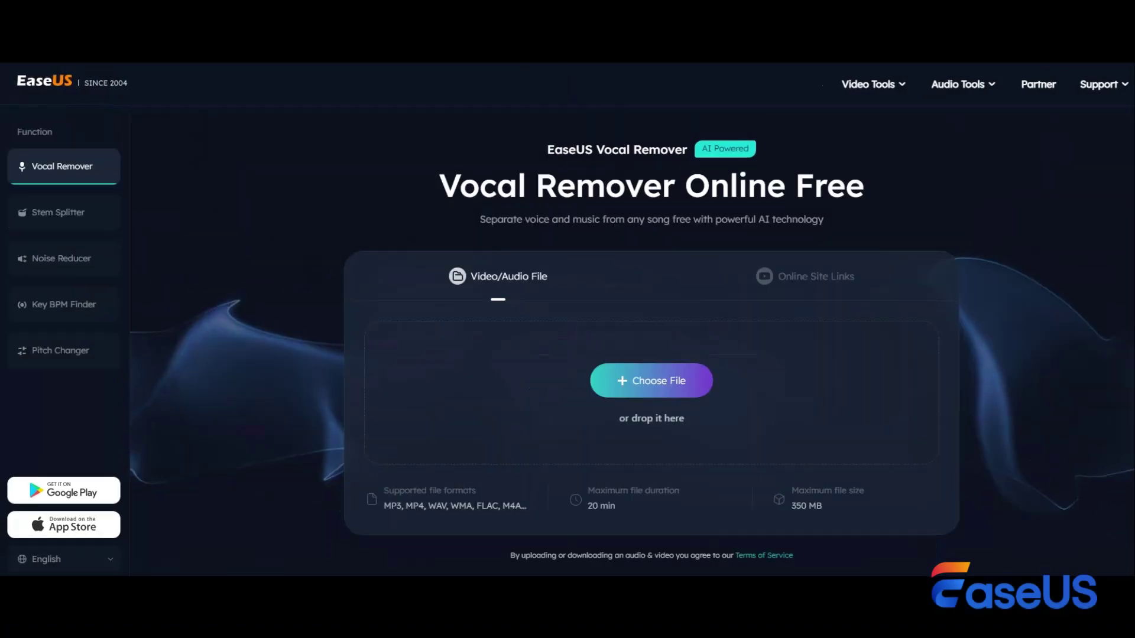
- Browse the Stem Splitter, Noise Reducer, Key BPM Finder and Pitch Changer pages
left_click(71, 218)
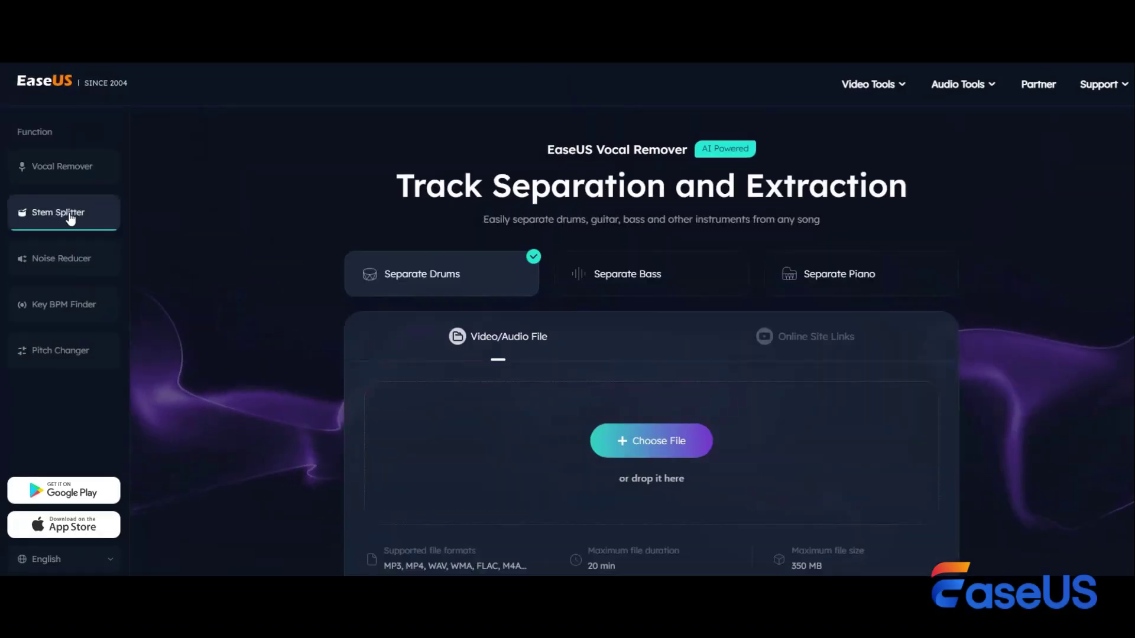
left_click(37, 271)
scroll(41, 290, "down", 1)
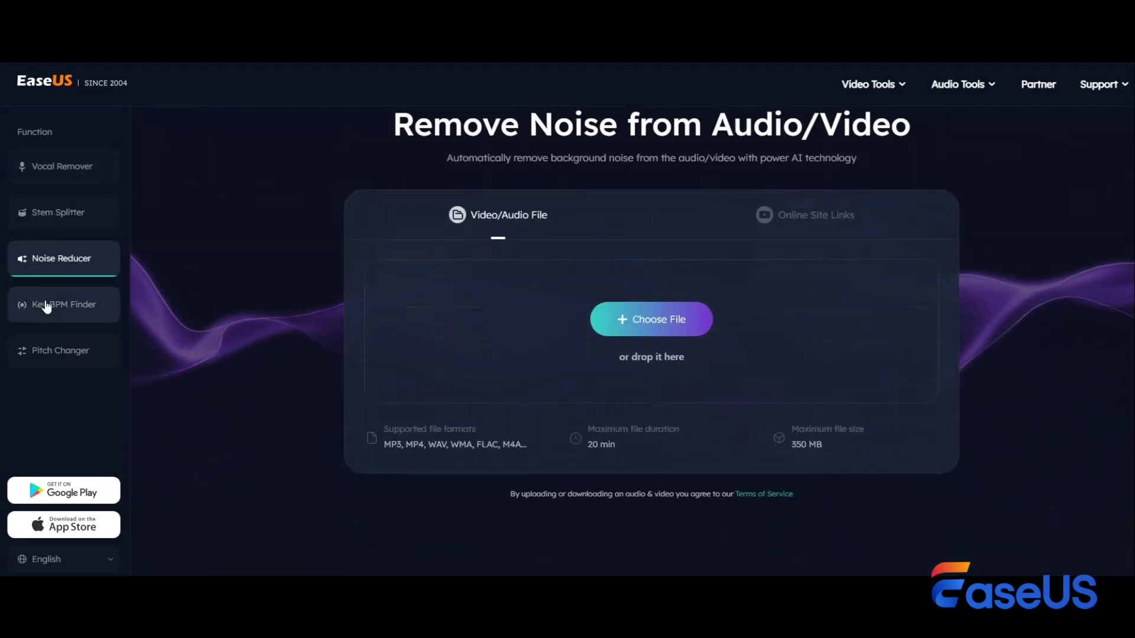
left_click(47, 305)
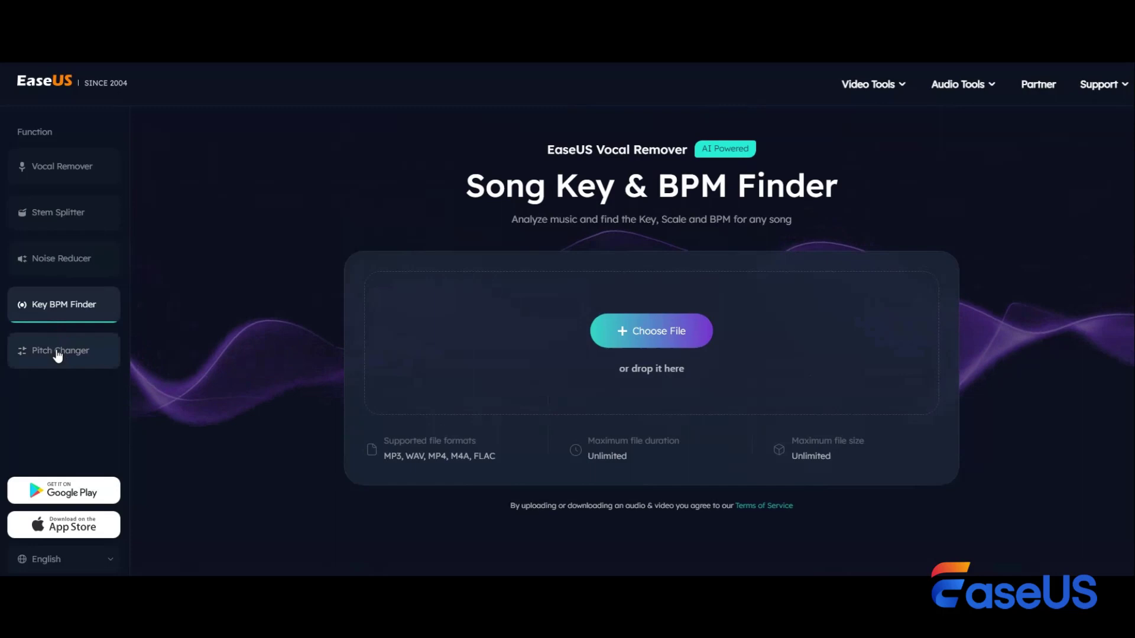
left_click(58, 354)
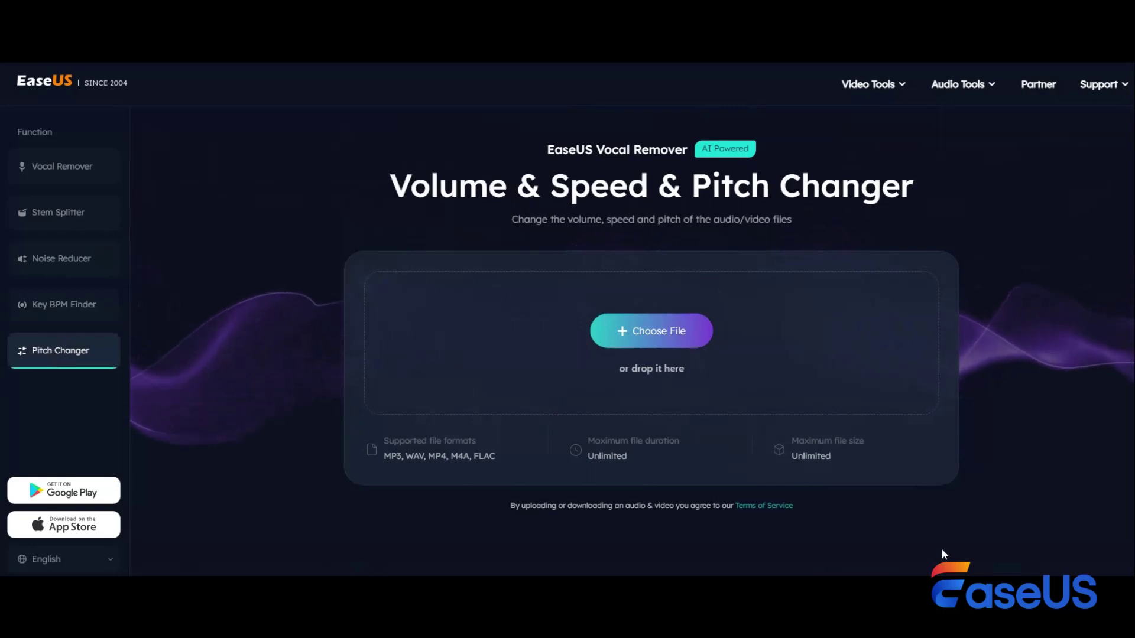